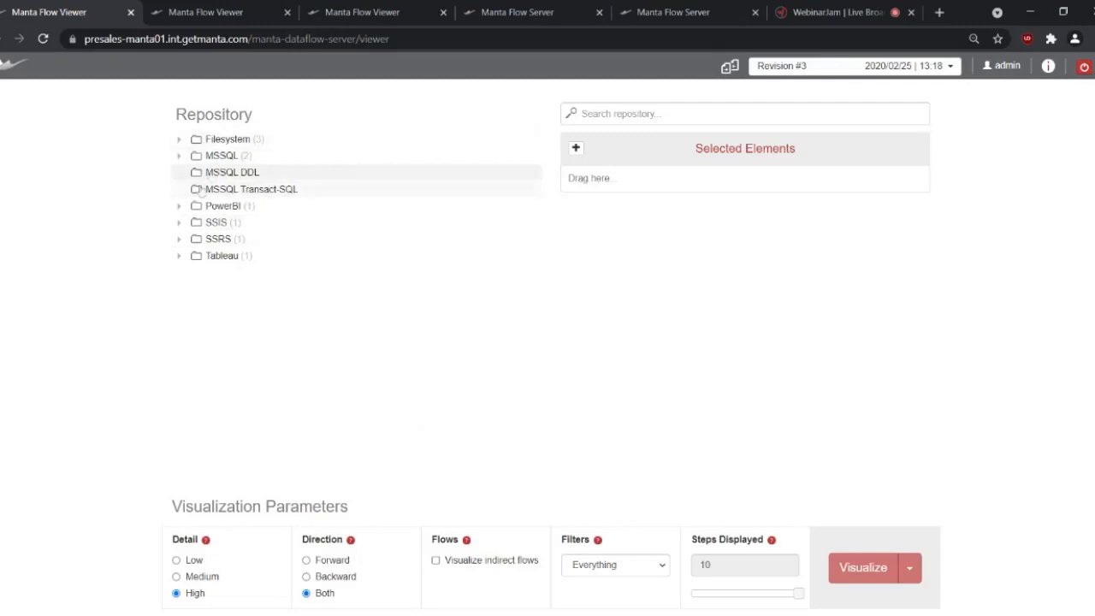
- Expand the SSRS folder and its demo_ssrs server in the repository tree
{"action": "left_click", "coordinate": [179, 239]}
{"action": "left_click", "coordinate": [195, 256]}
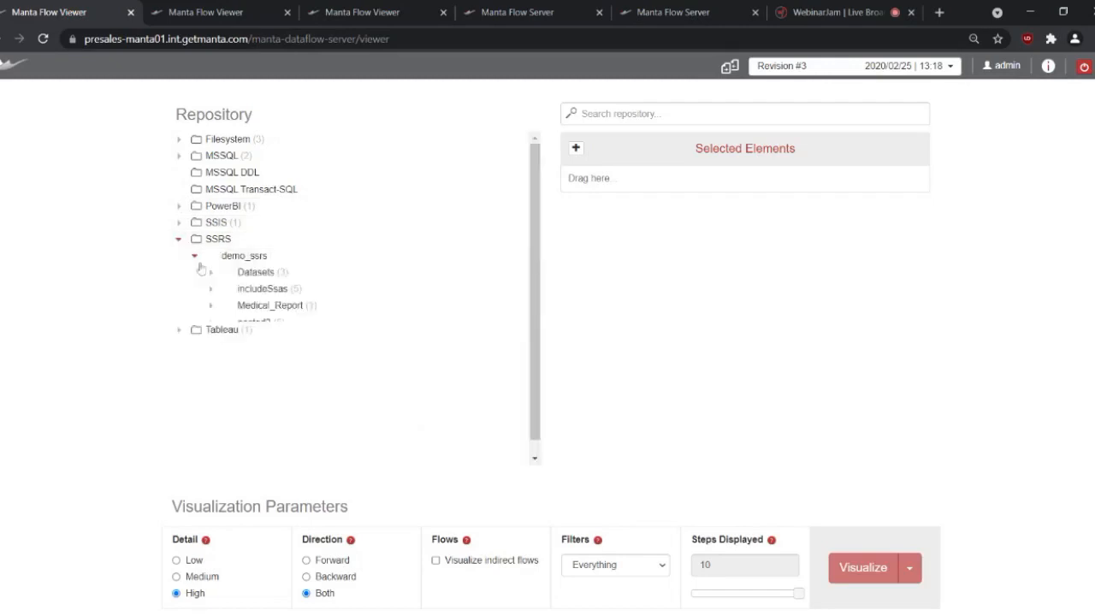
- Find the prd_dwh PatientDimension table through the repository search, select it and visualize its data flow
{"action": "left_click", "coordinate": [672, 114]}
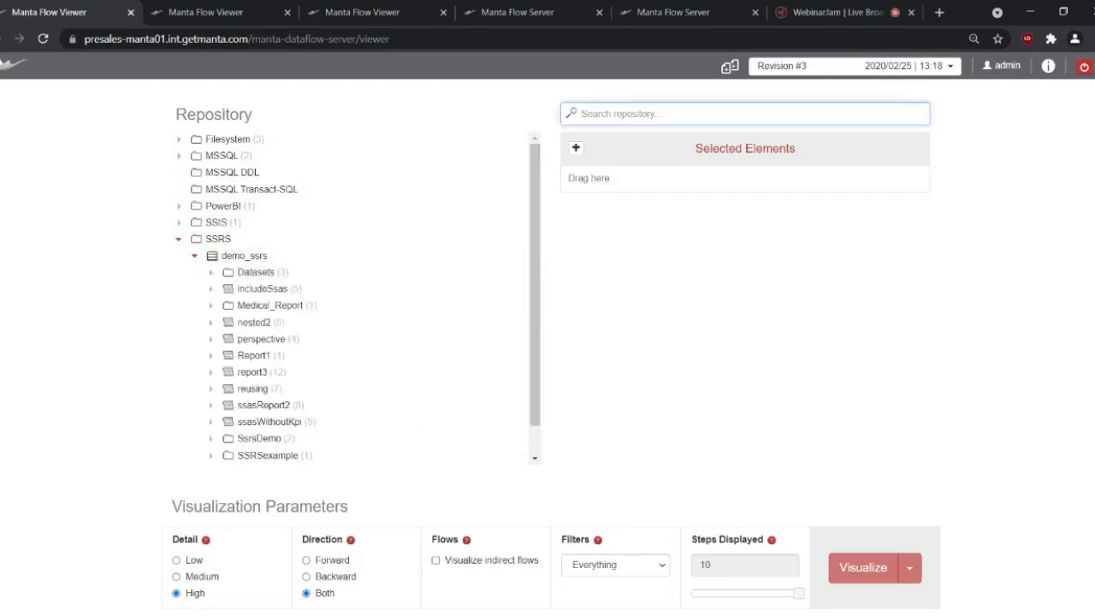
{"action": "type", "text": "PatientDimension"}
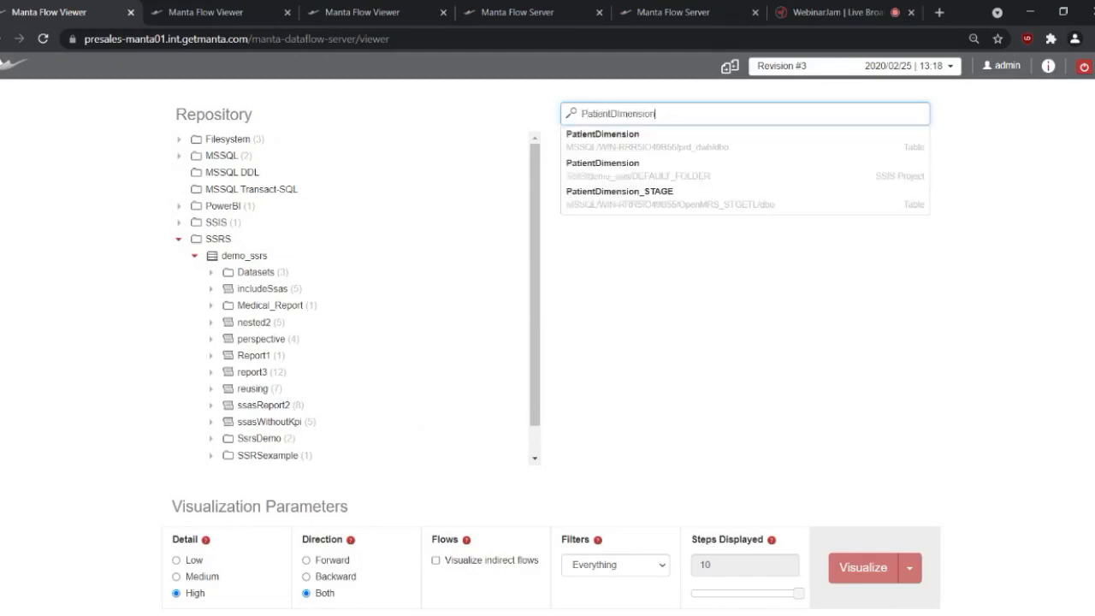
{"action": "key", "text": "Down"}
{"action": "key", "text": "Return"}
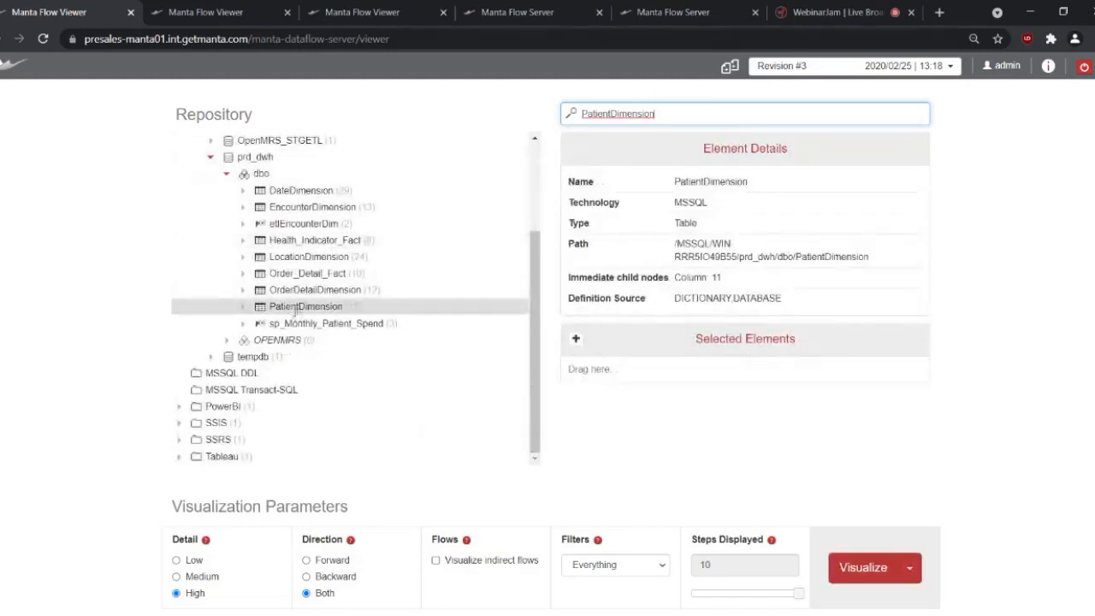
{"action": "double_click", "coordinate": [296, 312]}
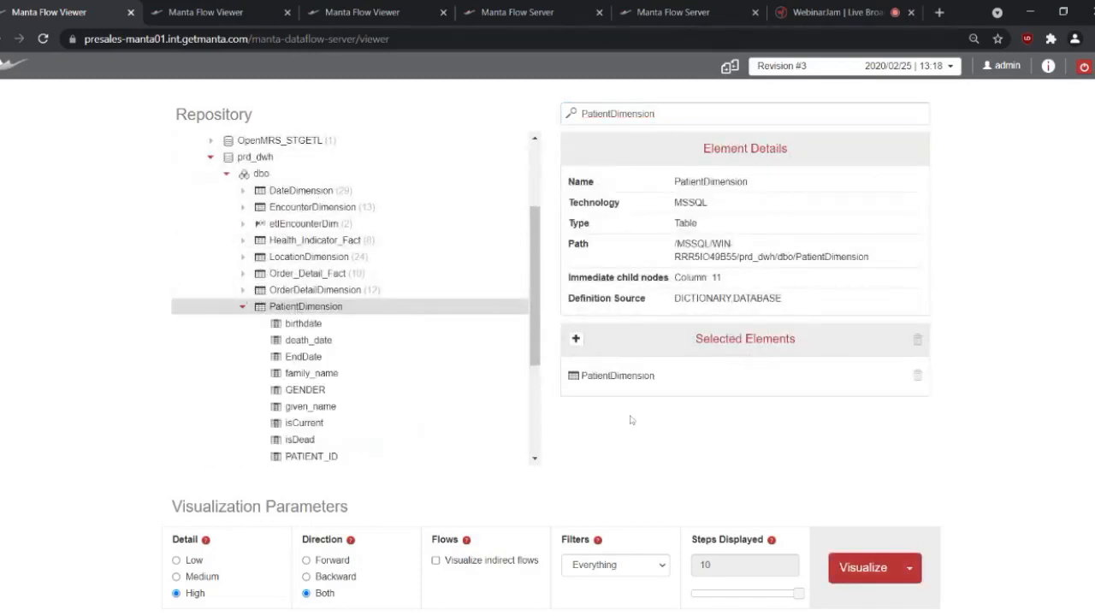
{"action": "left_click", "coordinate": [866, 573]}
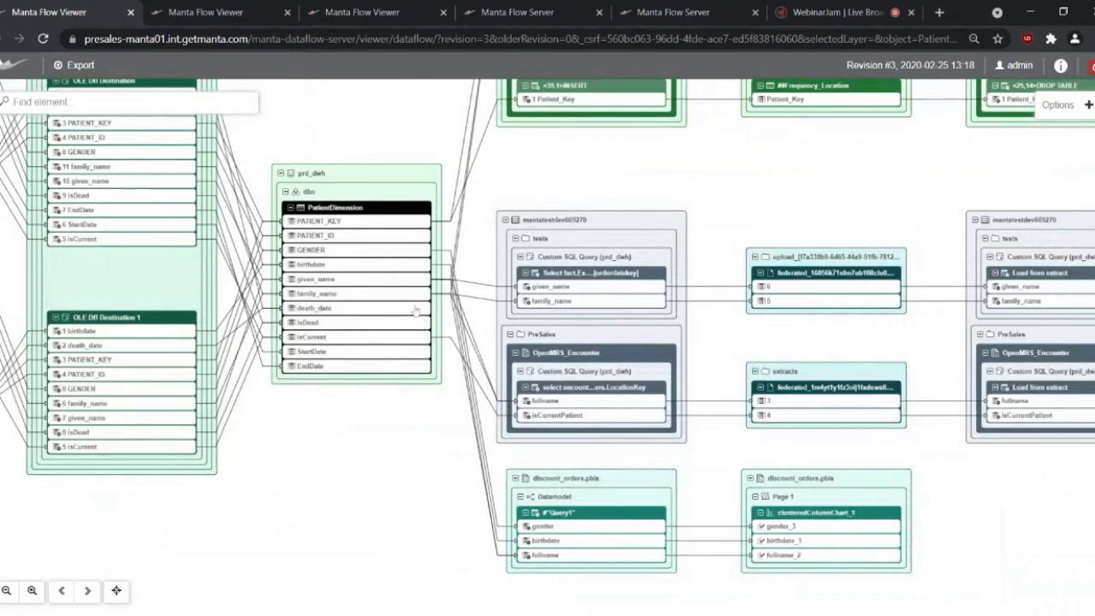
- Highlight the lineage of the family_name column in the PatientDimension table
{"action": "left_click_drag", "start_coordinate": [555, 161], "coordinate": [534, 183]}
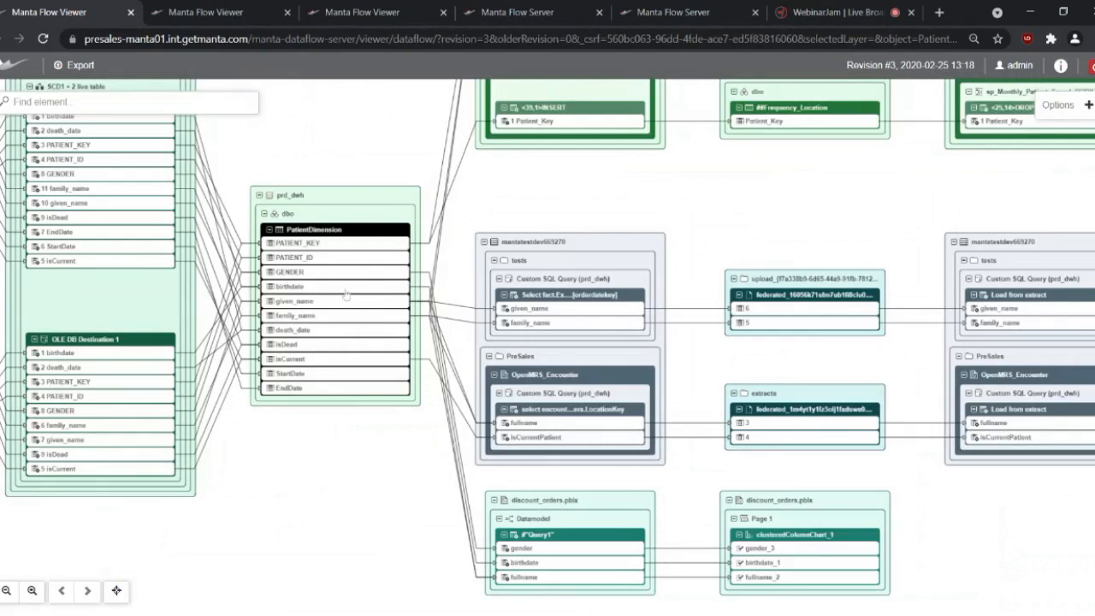
{"action": "scroll", "coordinate": [351, 297], "scroll_direction": "up", "scroll_amount": 2}
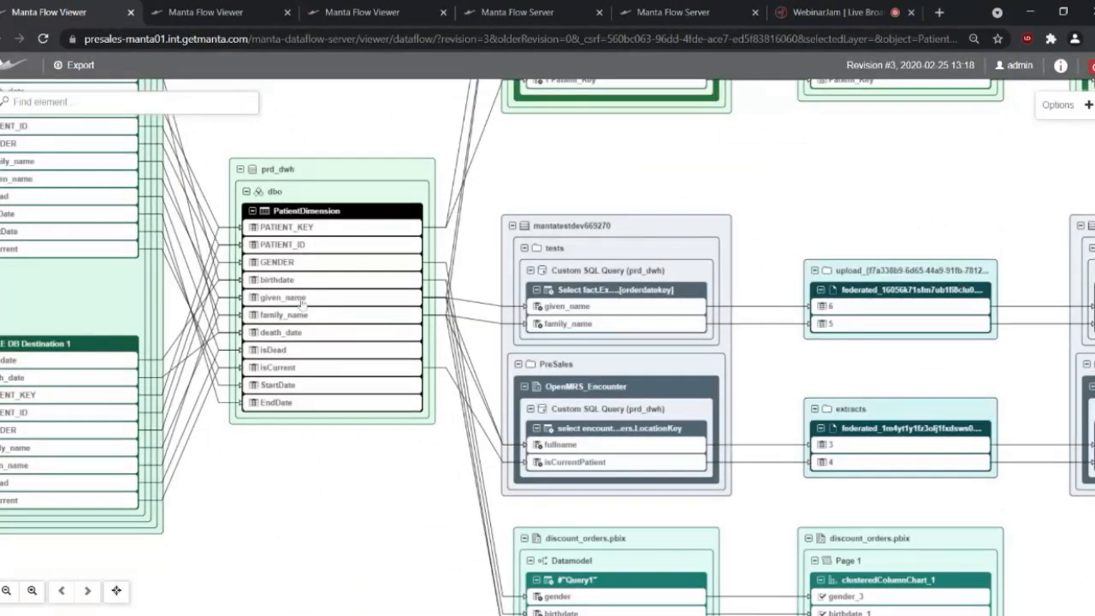
{"action": "left_click", "coordinate": [328, 317]}
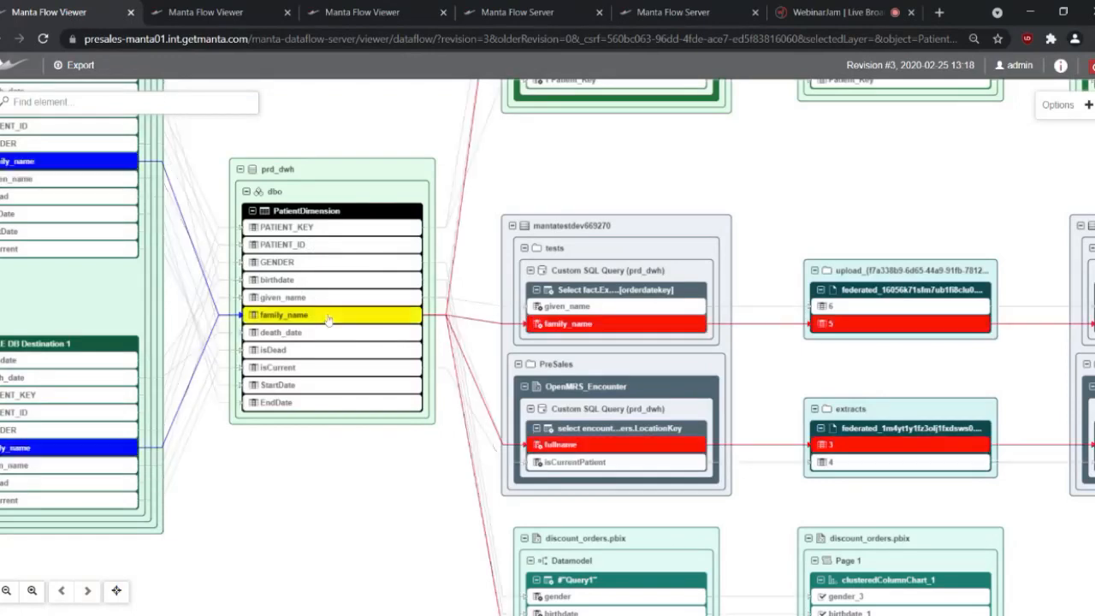
- Examine the highlighted upstream sources and downstream report flows of the family_name column
{"action": "scroll", "coordinate": [328, 317], "scroll_direction": "down", "scroll_amount": 2}
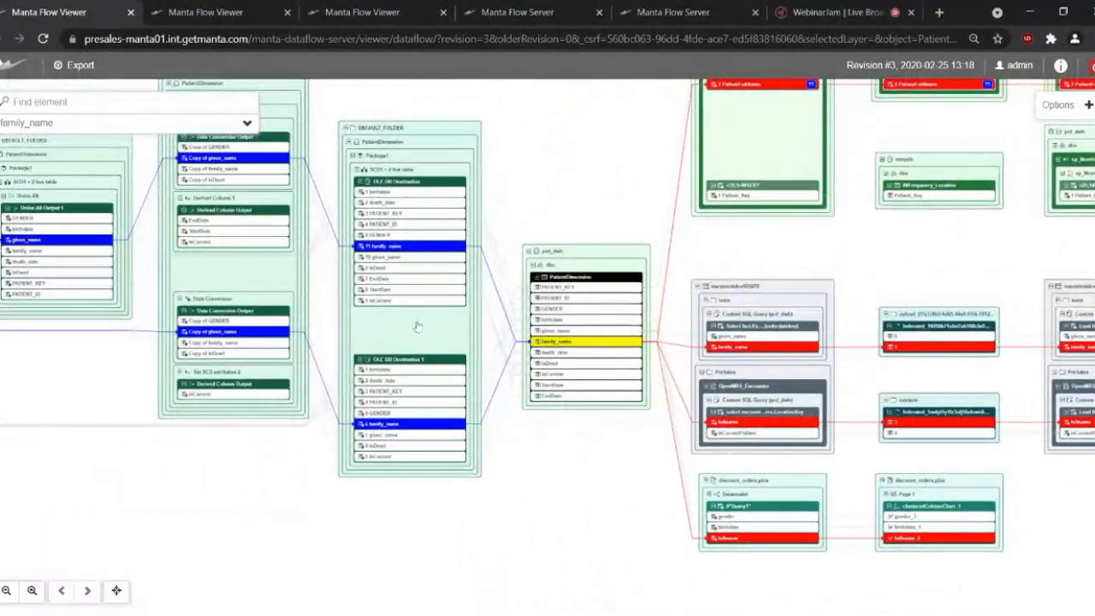
{"action": "left_click_drag", "start_coordinate": [518, 221], "coordinate": [236, 233]}
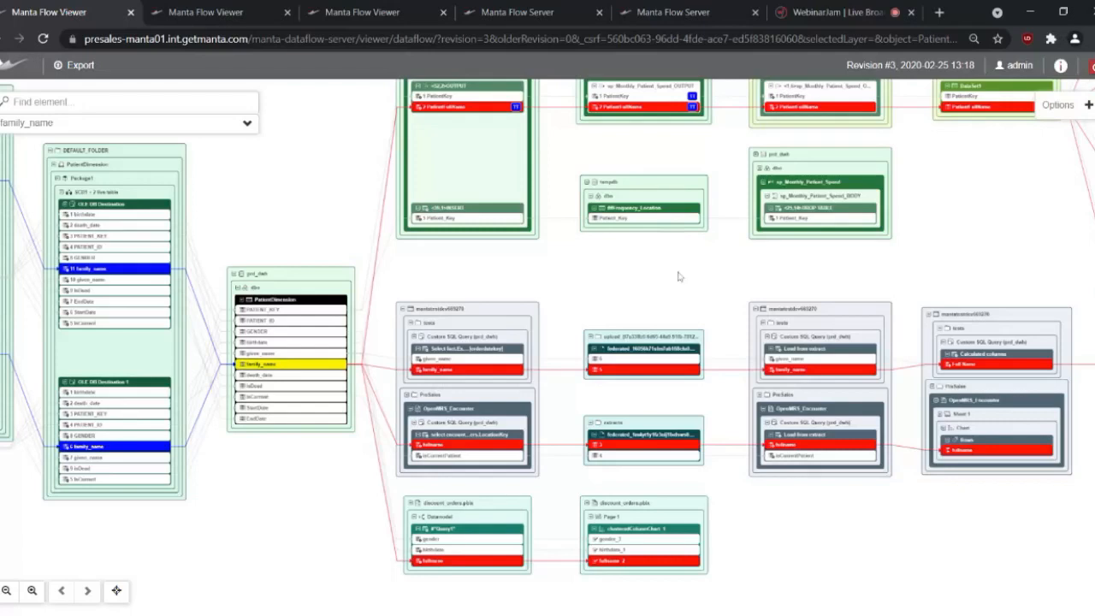
{"action": "left_click_drag", "start_coordinate": [683, 274], "coordinate": [585, 263]}
{"action": "scroll", "coordinate": [584, 264], "scroll_direction": "down", "scroll_amount": 3}
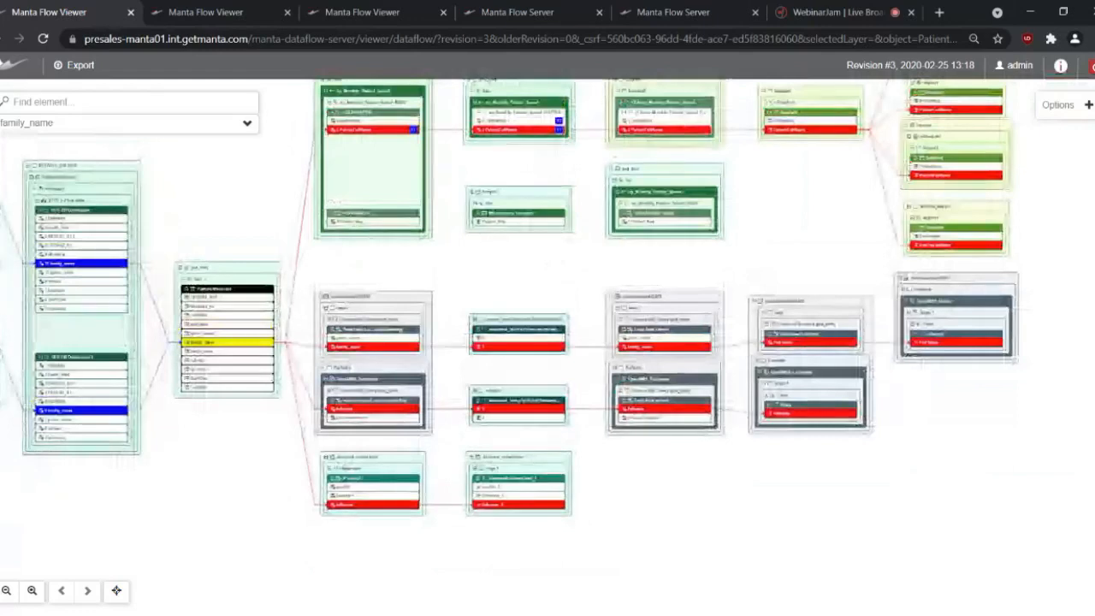
{"action": "left_click_drag", "start_coordinate": [576, 283], "coordinate": [551, 297]}
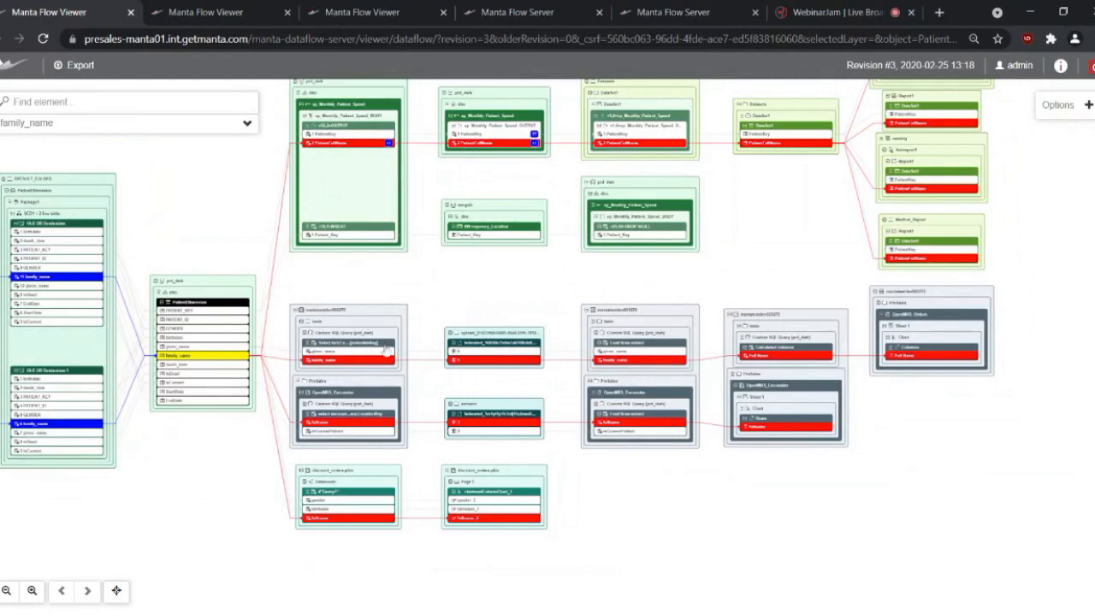
{"action": "scroll", "coordinate": [279, 325], "scroll_direction": "up", "scroll_amount": 3}
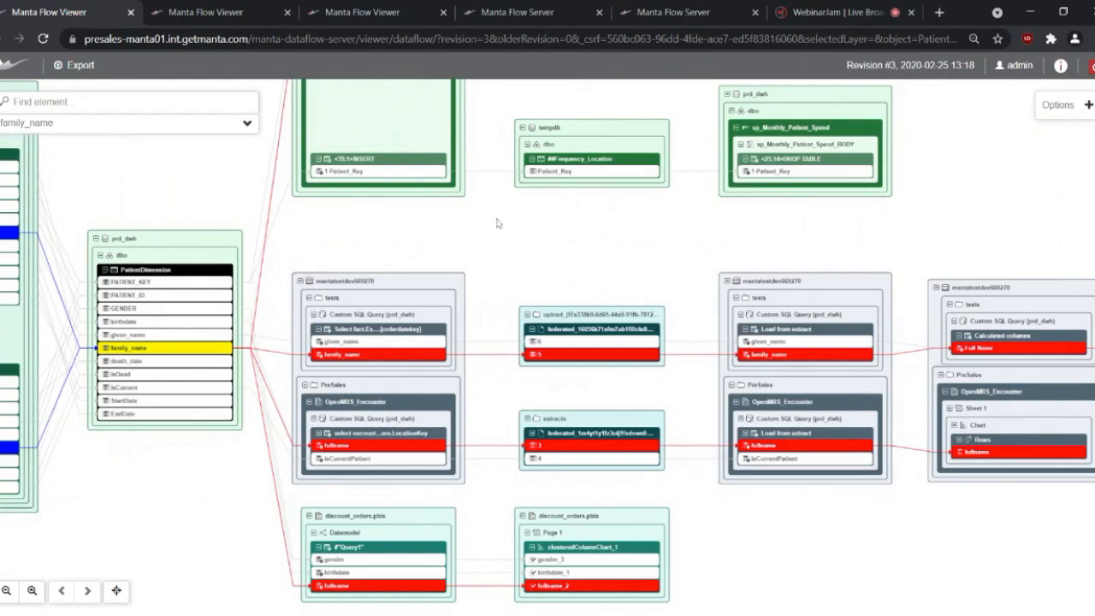
{"action": "left_click_drag", "start_coordinate": [515, 234], "coordinate": [472, 248]}
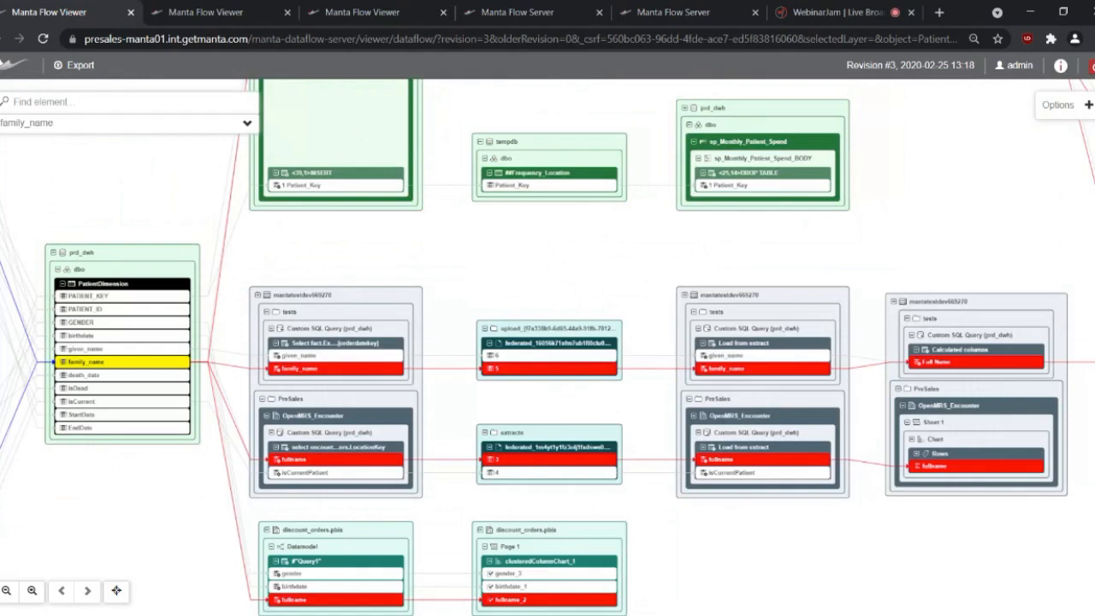
- Switch to the viewer instance on localhost:4815 and expand the customers report under SSRS, ssrs in the repository
{"action": "left_click", "coordinate": [181, 10]}
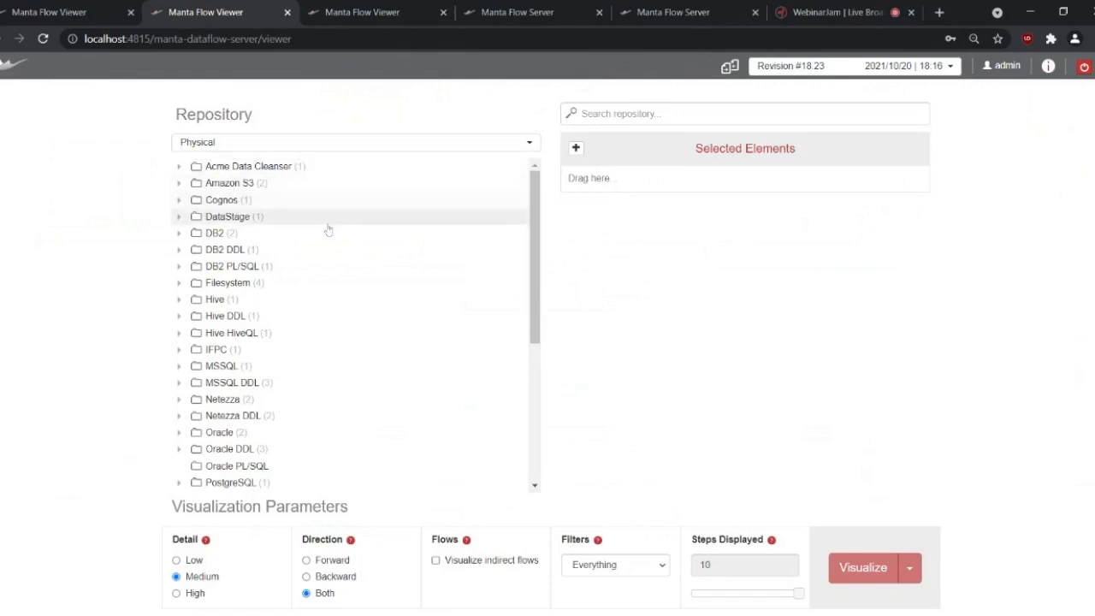
{"action": "scroll", "coordinate": [325, 306], "scroll_direction": "down", "scroll_amount": 2}
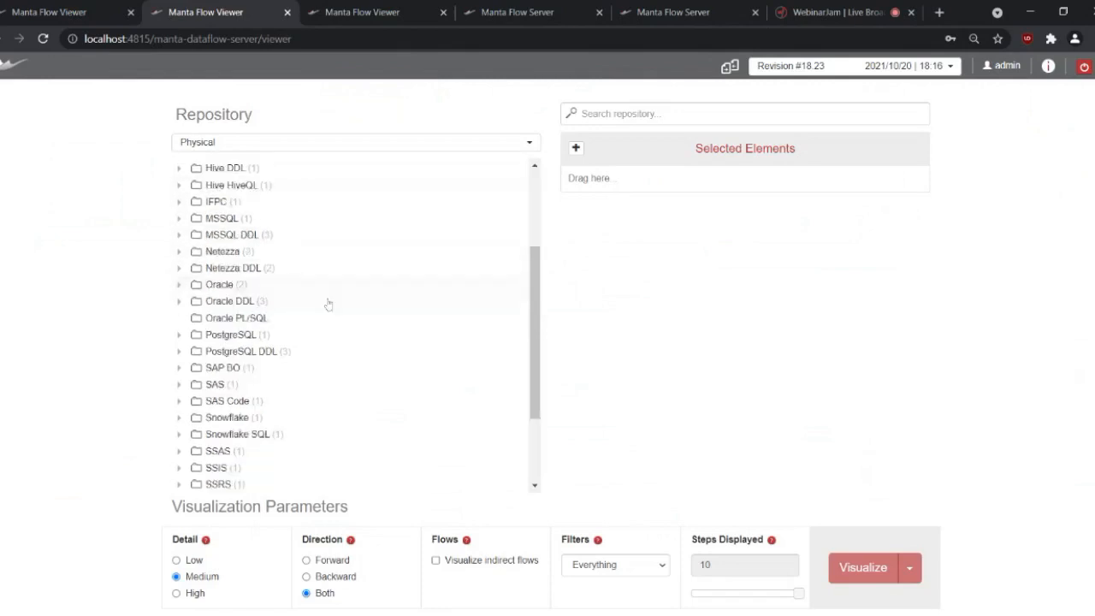
{"action": "scroll", "coordinate": [328, 306], "scroll_direction": "down", "scroll_amount": 2}
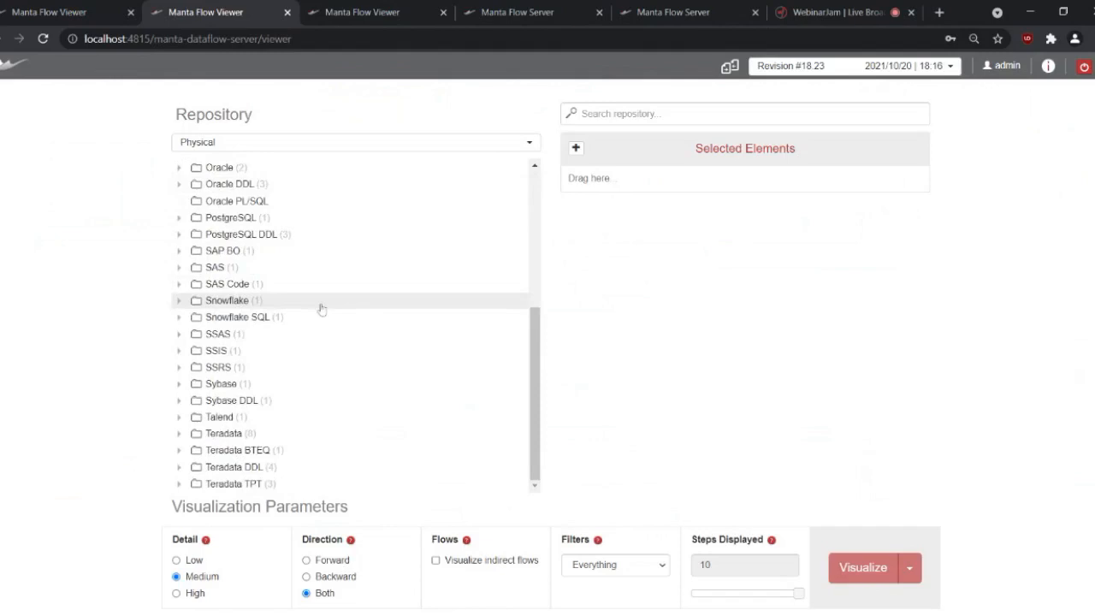
{"action": "left_click", "coordinate": [179, 358]}
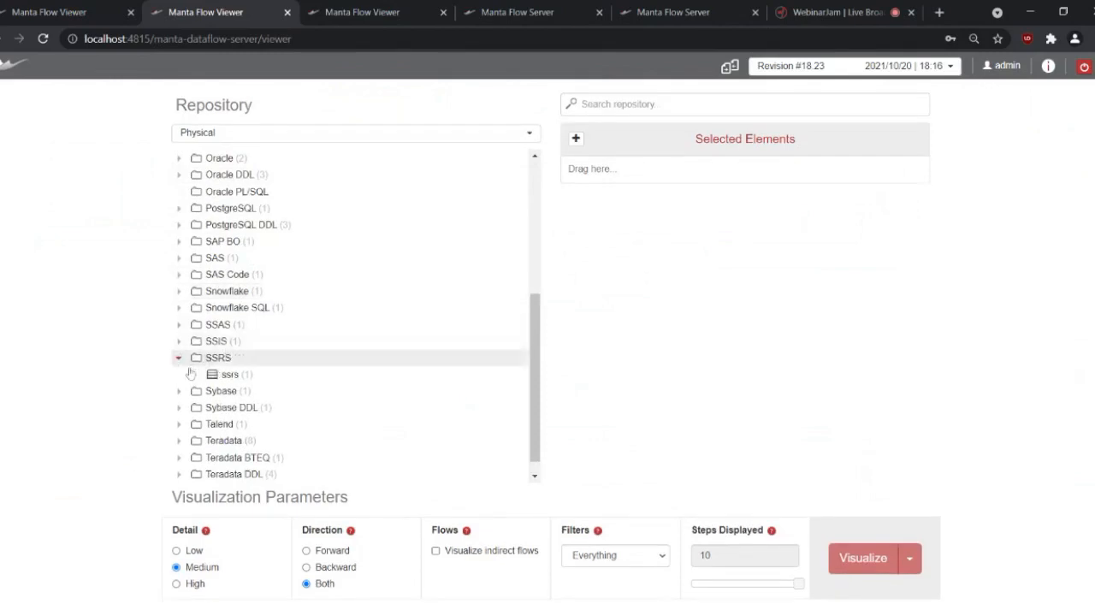
{"action": "left_click", "coordinate": [195, 375]}
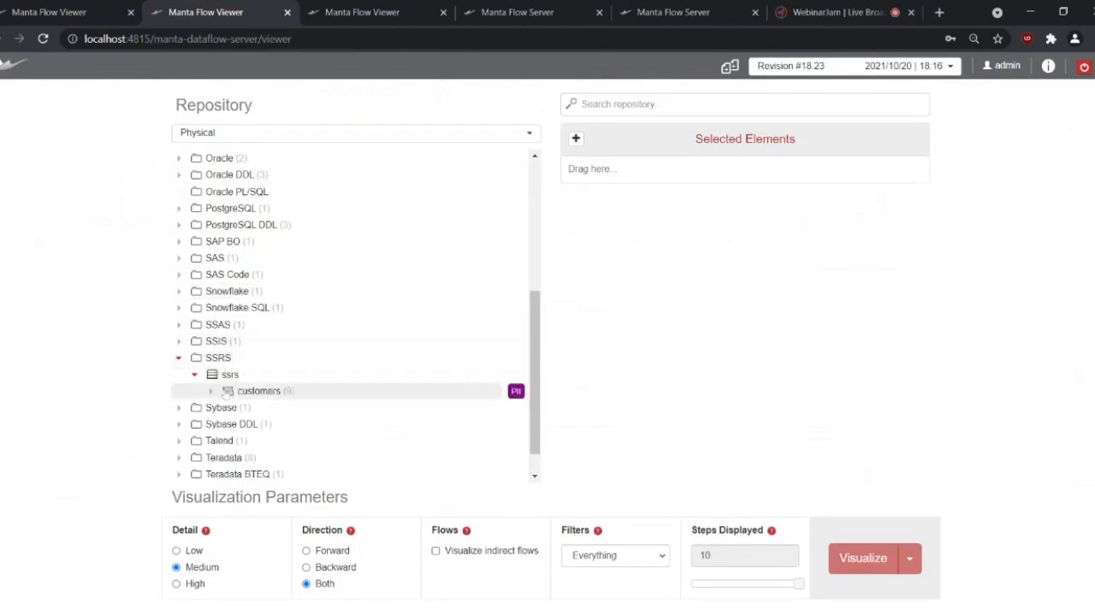
{"action": "left_click", "coordinate": [210, 391]}
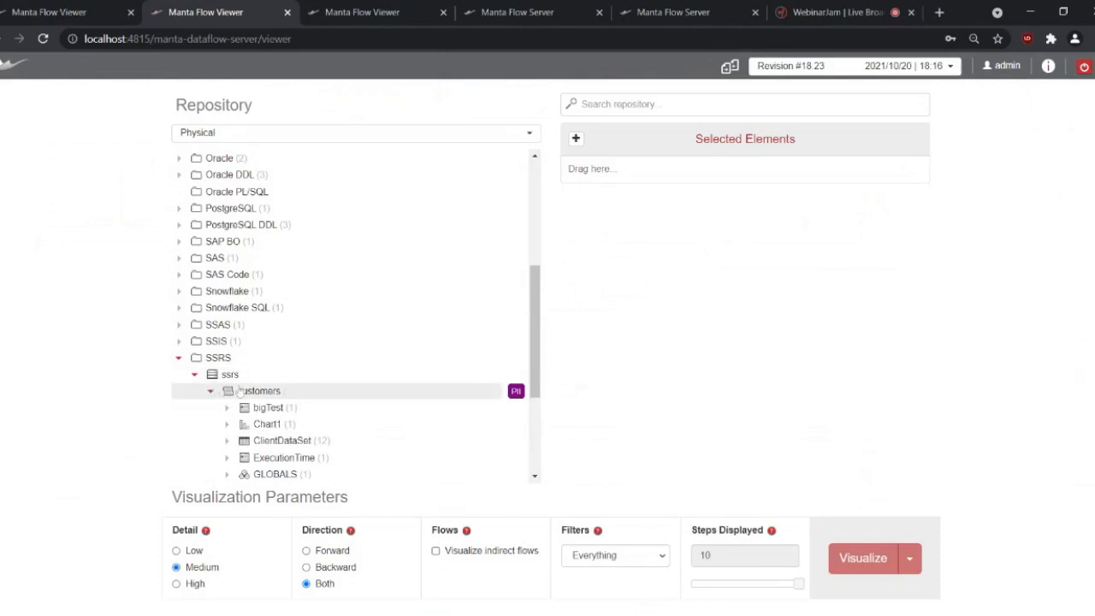
{"action": "scroll", "coordinate": [240, 390], "scroll_direction": "down", "scroll_amount": 1}
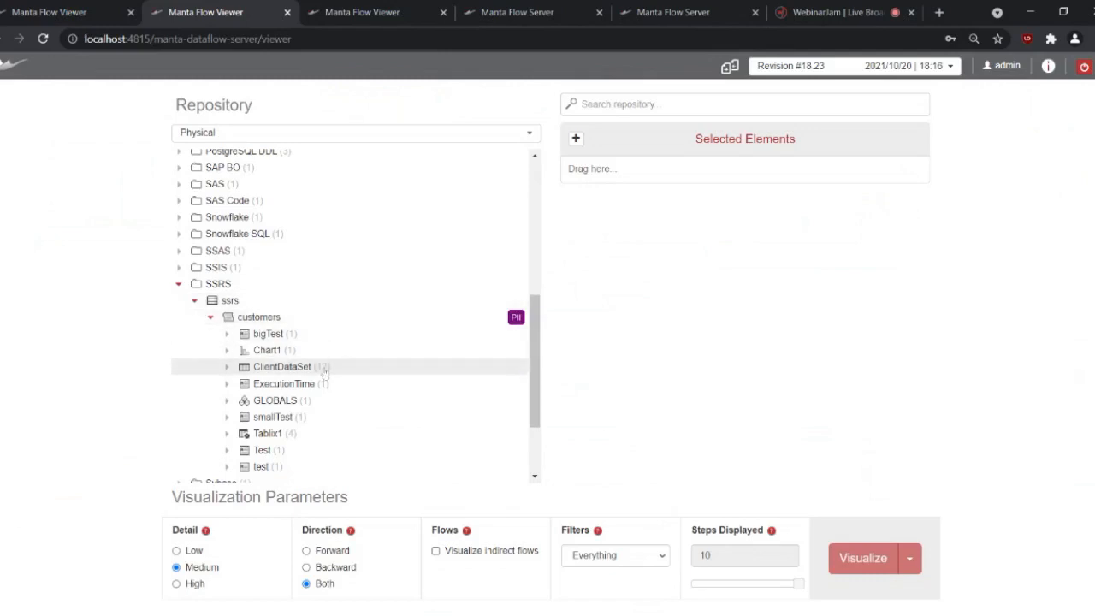
- Select the ClientDataSet data set of the customers report and visualize its lineage
{"action": "left_click", "coordinate": [282, 366]}
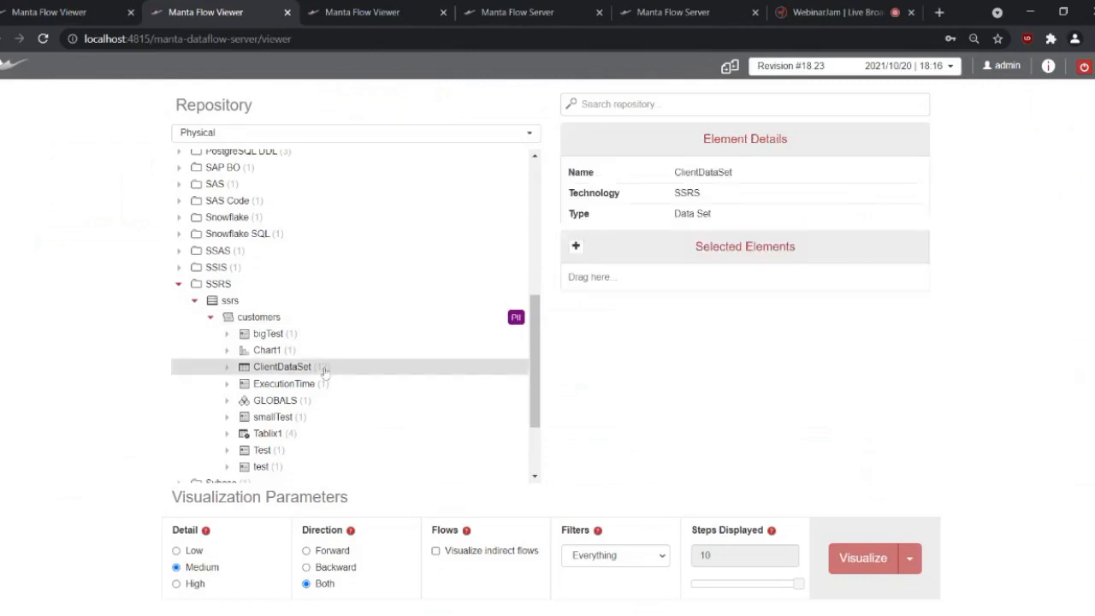
{"action": "double_click", "coordinate": [325, 368]}
{"action": "left_click", "coordinate": [853, 560]}
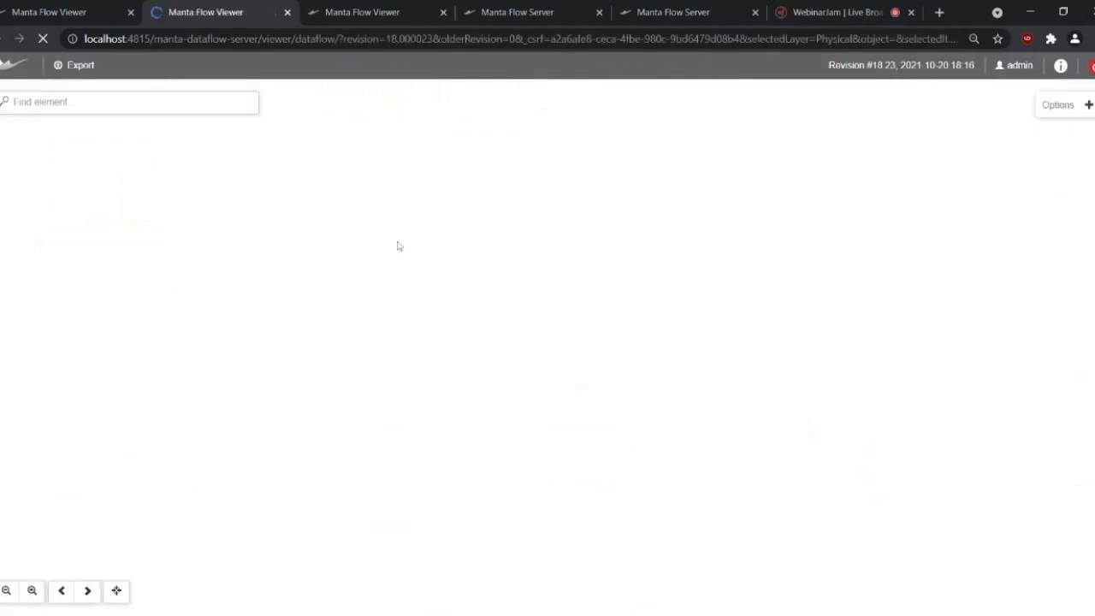
- Expand the columns of ClientDataSet, the REPORT_CLIENT INSERT and the HIST_PARTY MERGE UPDATE in the lineage graph
{"action": "left_click_drag", "start_coordinate": [420, 250], "coordinate": [718, 277]}
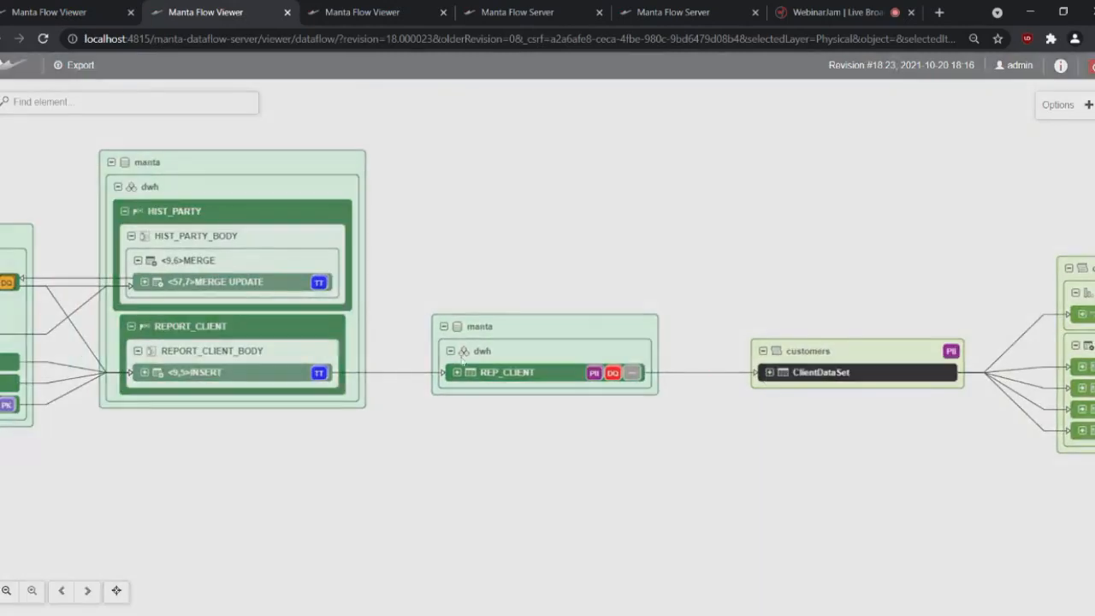
{"action": "left_click", "coordinate": [769, 374]}
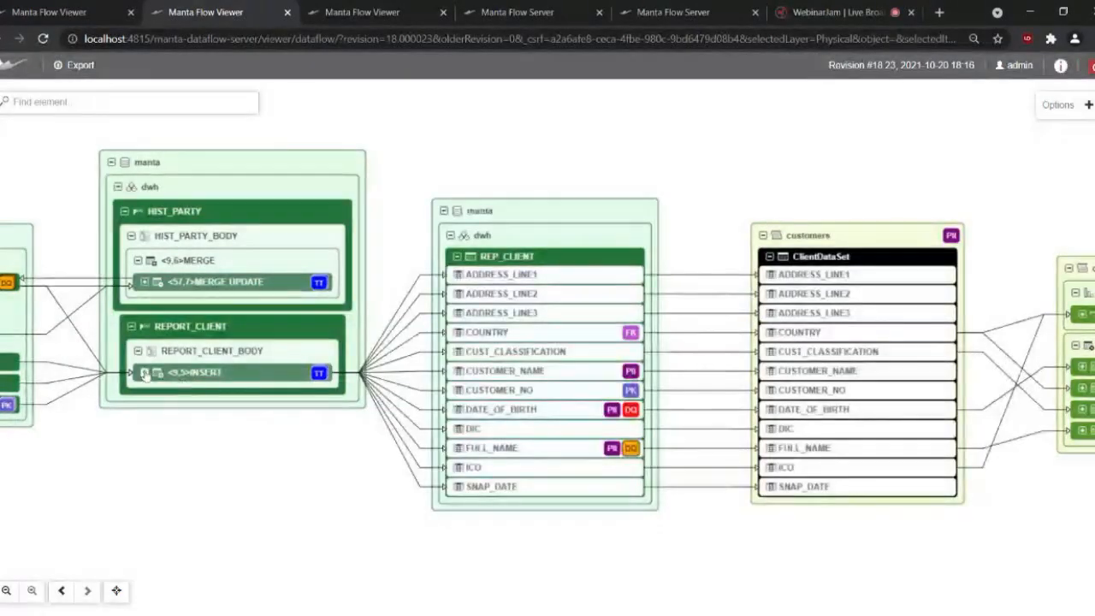
{"action": "left_click", "coordinate": [145, 373]}
{"action": "left_click", "coordinate": [144, 282]}
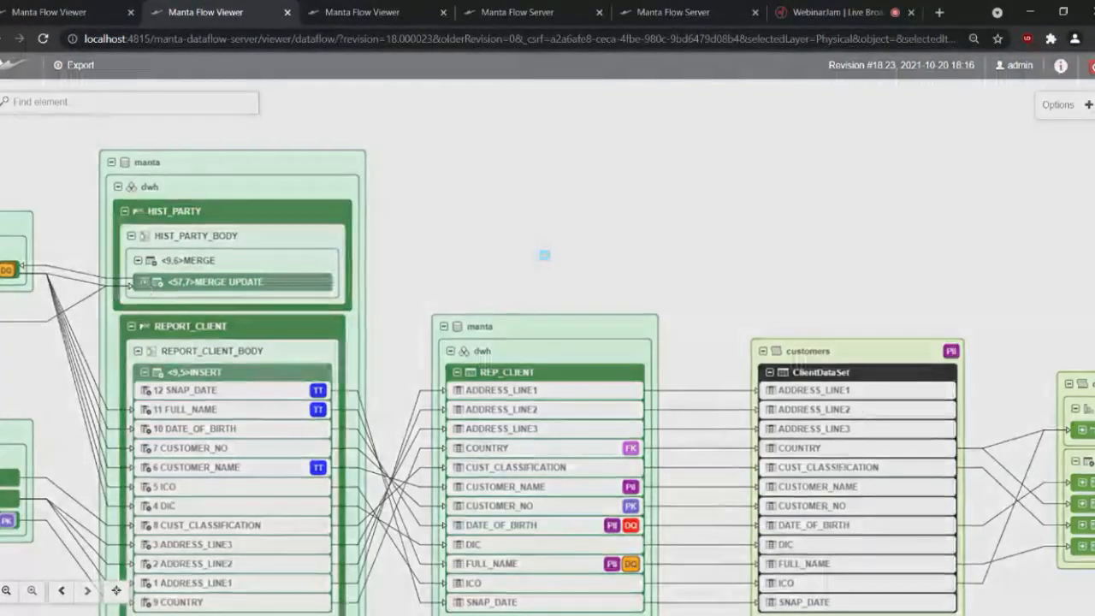
- Examine the PII, DQ, key and TT tags on the REP_CLIENT columns and on the upstream transformations and tables
{"action": "scroll", "coordinate": [544, 167], "scroll_direction": "down", "scroll_amount": 1}
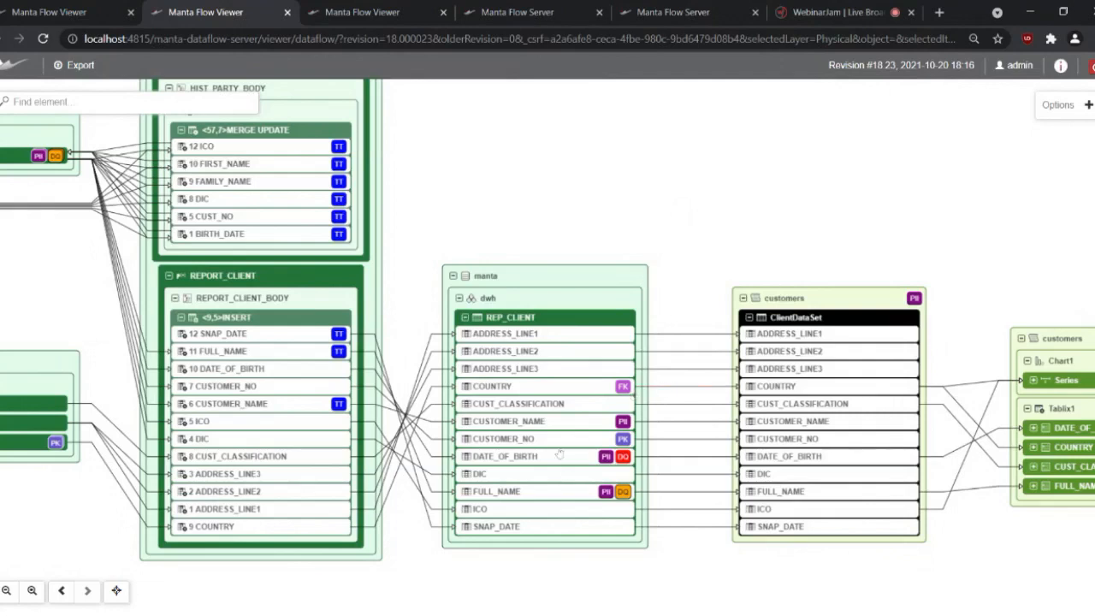
{"action": "left_click_drag", "start_coordinate": [702, 256], "coordinate": [735, 213]}
{"action": "scroll", "coordinate": [658, 416], "scroll_direction": "up", "scroll_amount": 1}
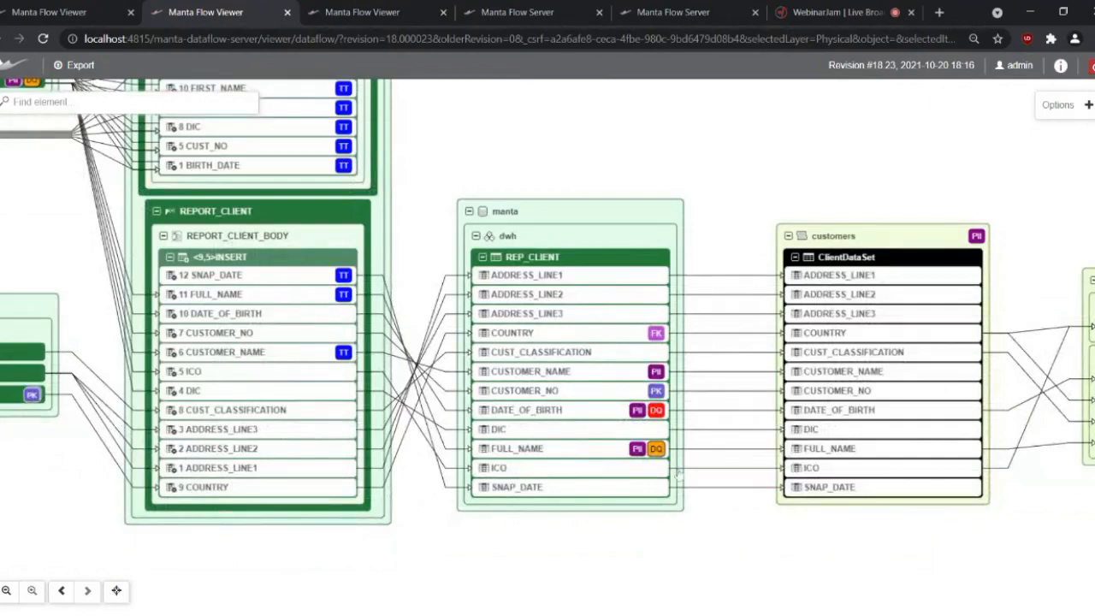
{"action": "mouse_move", "coordinate": [665, 456]}
{"action": "scroll", "coordinate": [670, 297], "scroll_direction": "down", "scroll_amount": 2}
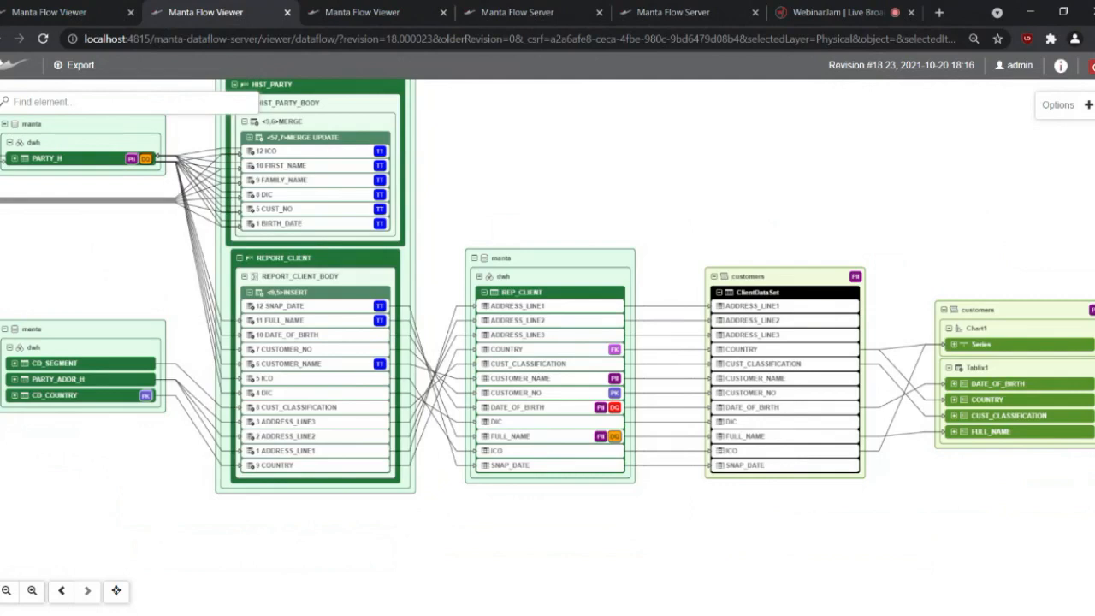
{"action": "left_click_drag", "start_coordinate": [653, 214], "coordinate": [703, 237]}
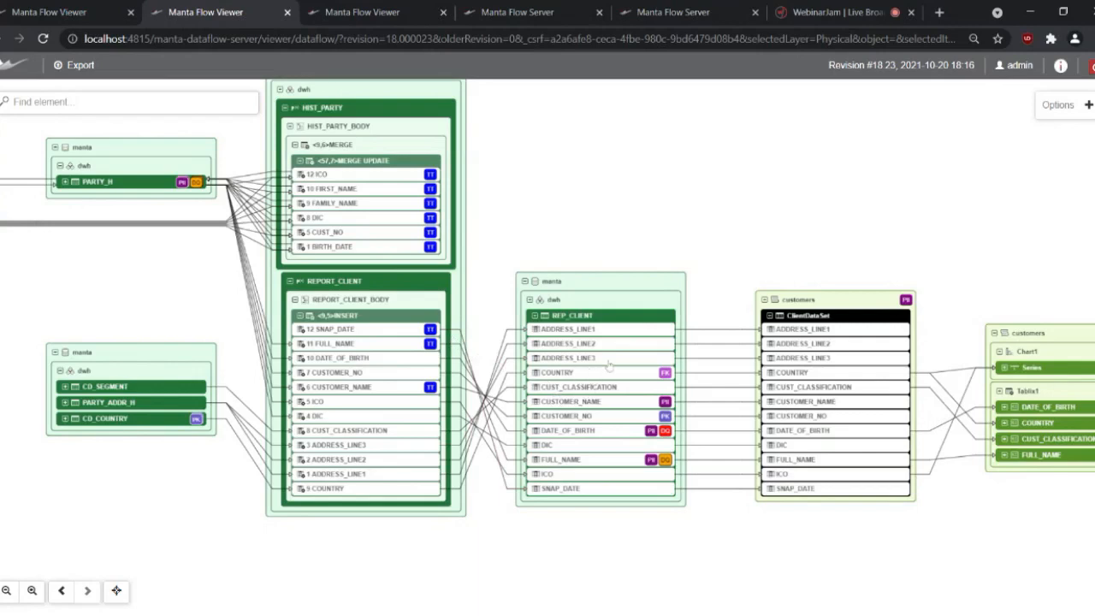
{"action": "scroll", "coordinate": [609, 365], "scroll_direction": "up", "scroll_amount": 1}
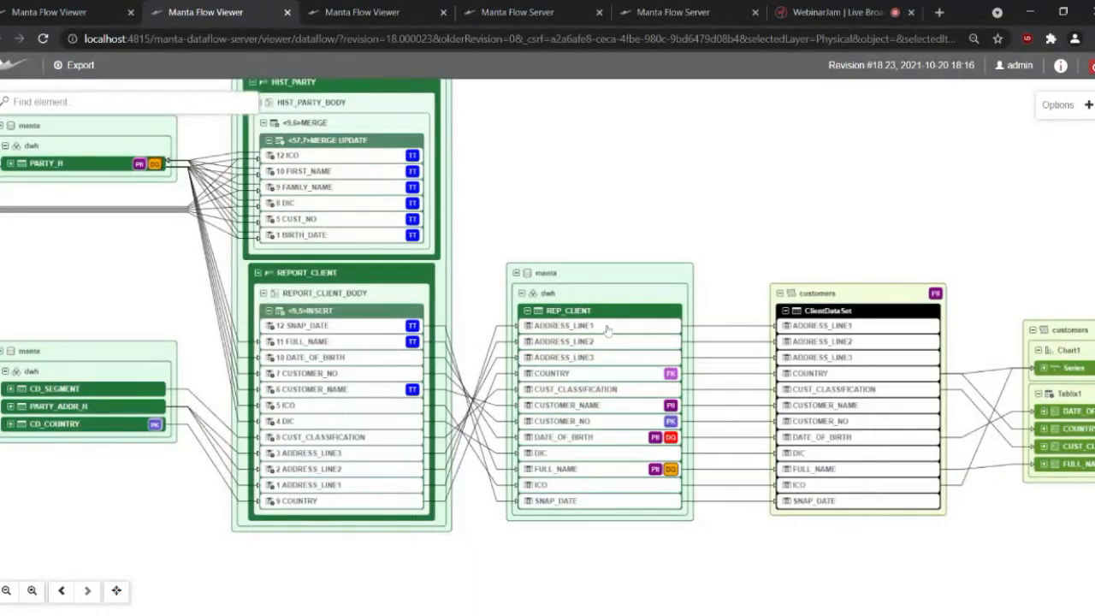
{"action": "left_click_drag", "start_coordinate": [544, 204], "coordinate": [790, 247]}
{"action": "scroll", "coordinate": [812, 246], "scroll_direction": "down", "scroll_amount": 1}
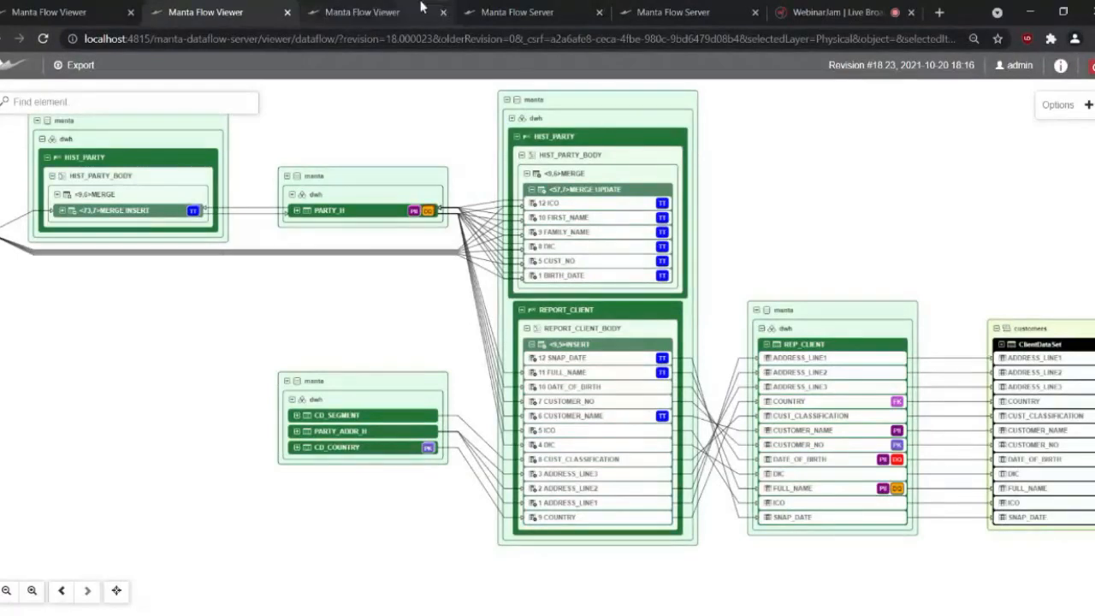
- Switch to the viewer on presales-manta02 and load repository Revision #8
{"action": "left_click", "coordinate": [362, 12]}
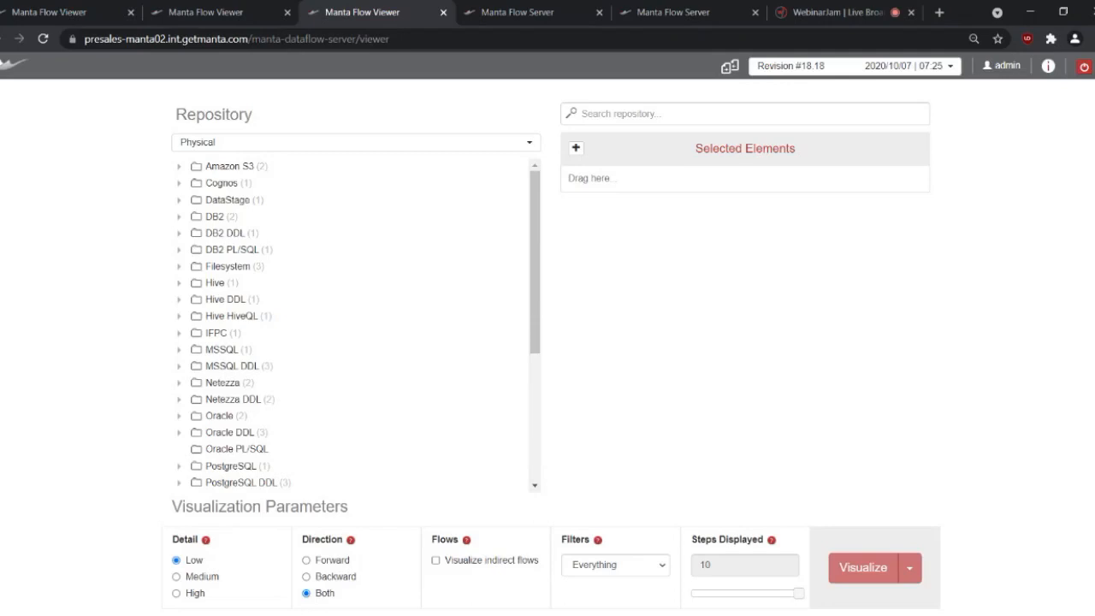
{"action": "left_click", "coordinate": [852, 75]}
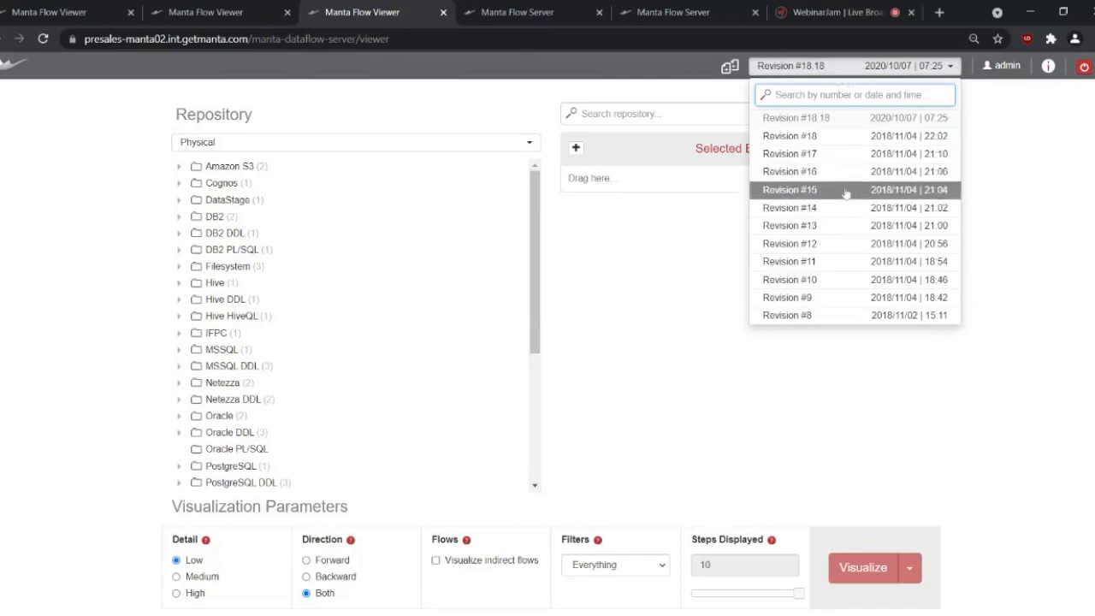
{"action": "left_click", "coordinate": [839, 317]}
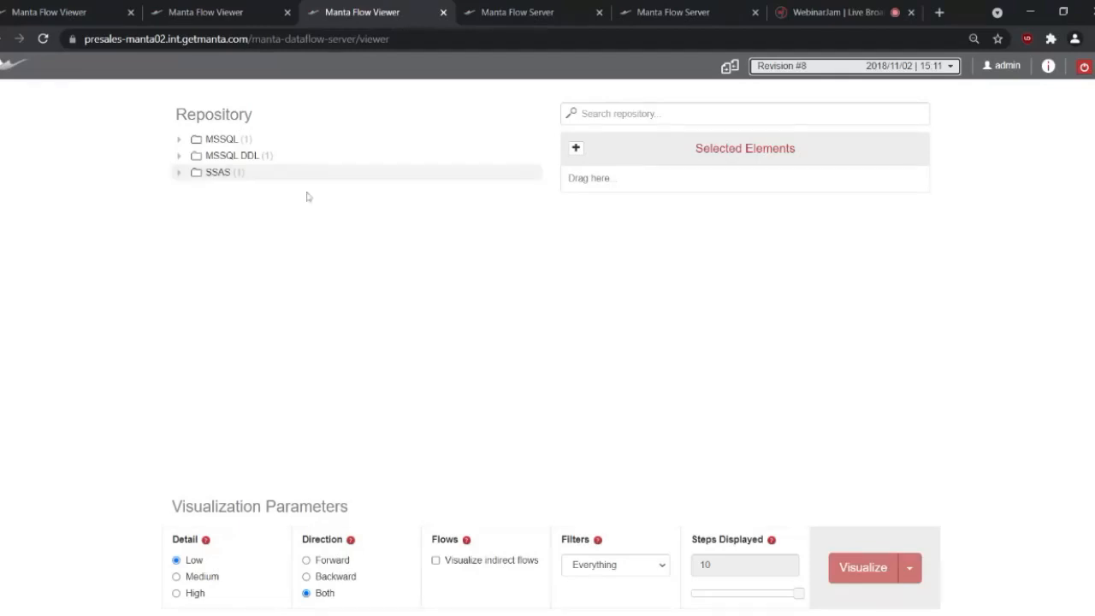
- Return to Revision #18.18 and choose Revision #9 as the older revision to compare it with
{"action": "left_click", "coordinate": [854, 66]}
{"action": "left_click", "coordinate": [804, 117]}
{"action": "left_click", "coordinate": [605, 66]}
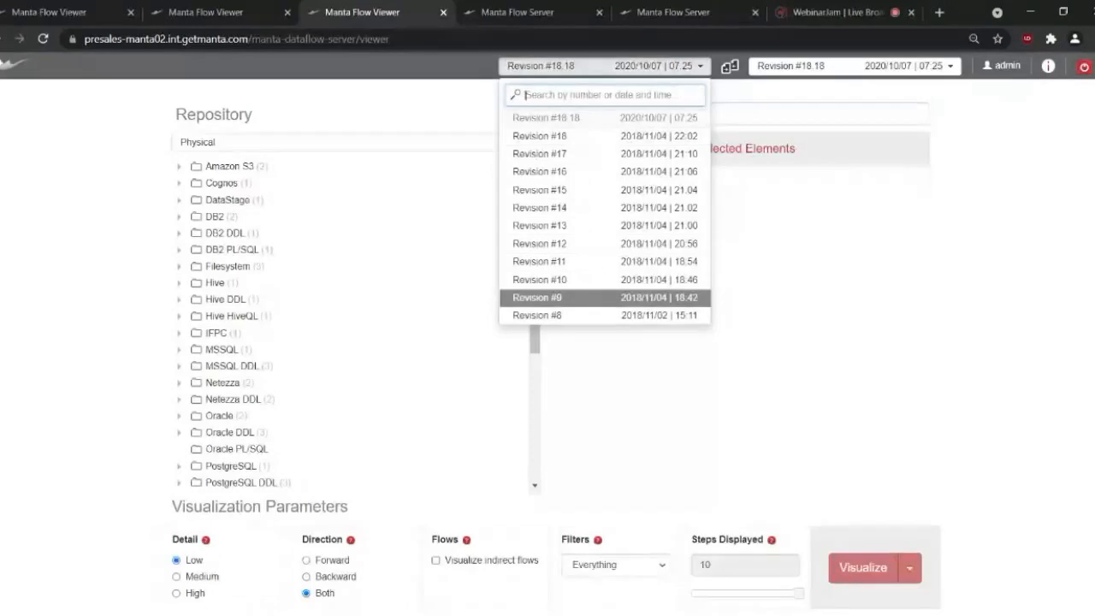
{"action": "left_click", "coordinate": [607, 300]}
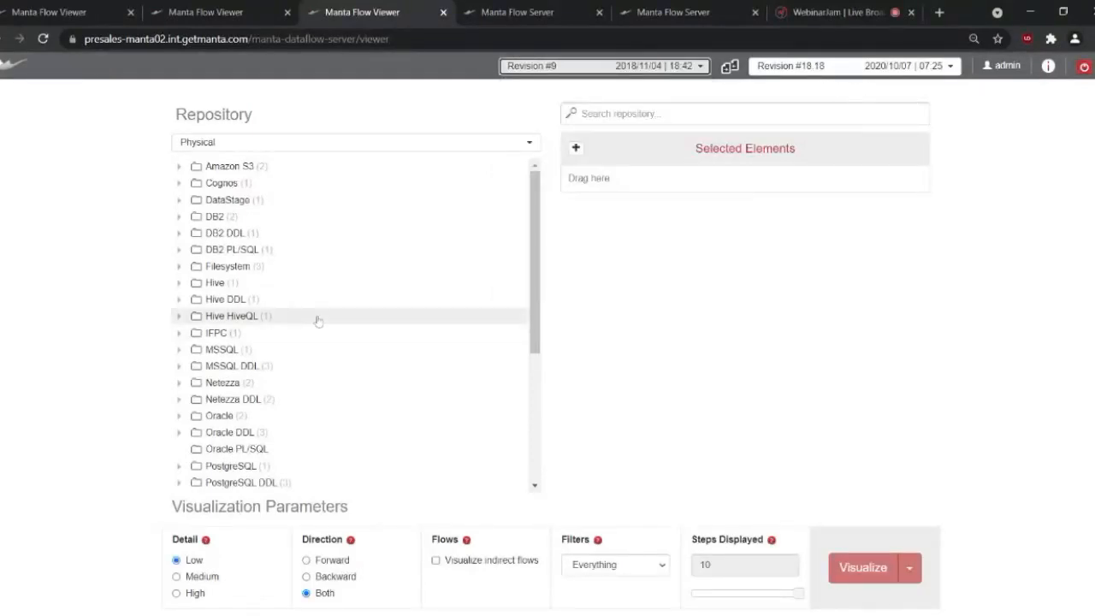
- Select the customers report under SSRS, ssrs and visualize its lineage comparison between the two revisions
{"action": "scroll", "coordinate": [318, 321], "scroll_direction": "down", "scroll_amount": 3}
{"action": "left_click", "coordinate": [180, 378]}
{"action": "left_click", "coordinate": [195, 394]}
{"action": "left_click", "coordinate": [254, 411]}
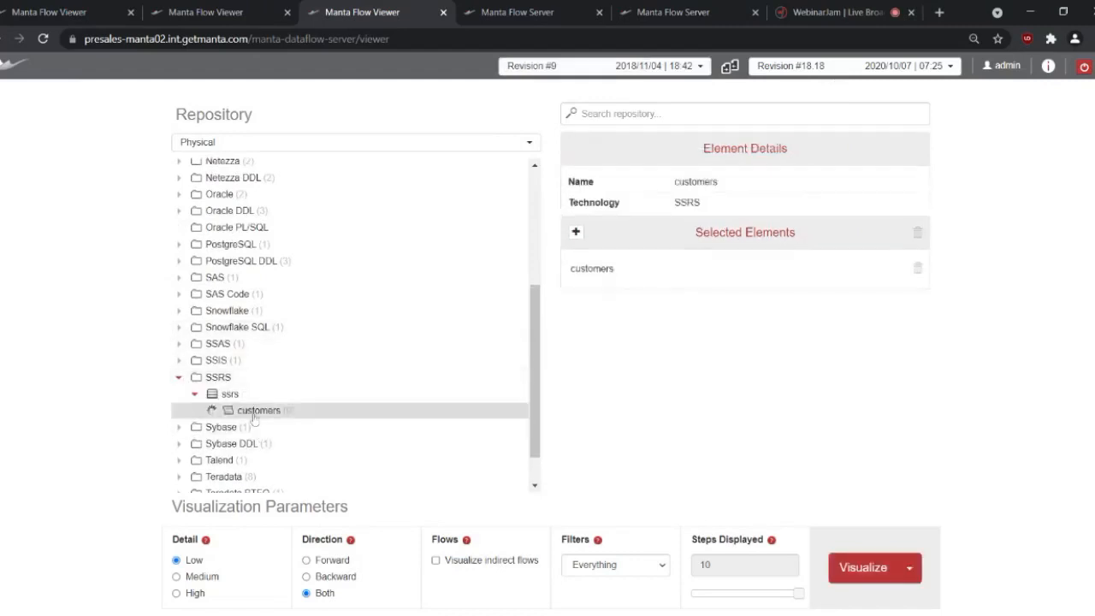
{"action": "left_click", "coordinate": [852, 572]}
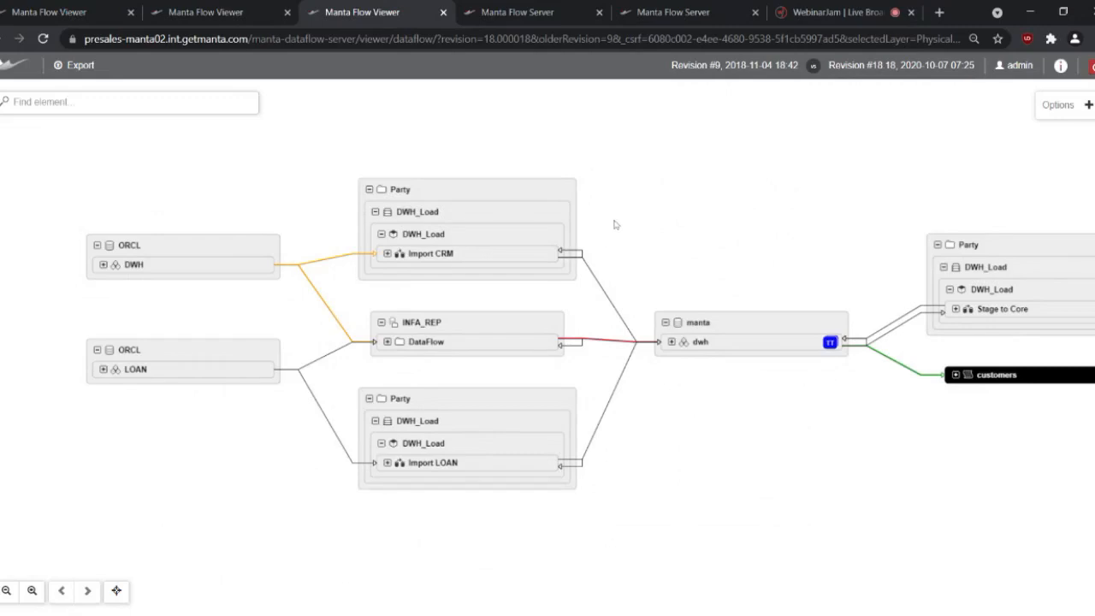
- Expand the ORCL DWH schema and the Import CRM package task in the comparison graph
{"action": "left_click_drag", "start_coordinate": [645, 225], "coordinate": [607, 200]}
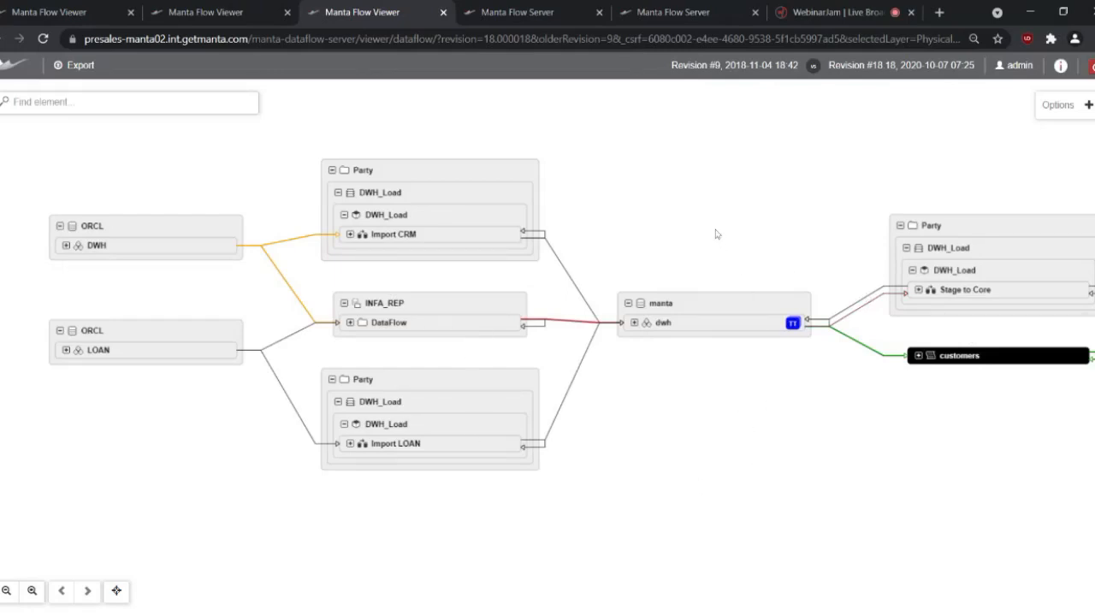
{"action": "left_click_drag", "start_coordinate": [711, 223], "coordinate": [797, 263]}
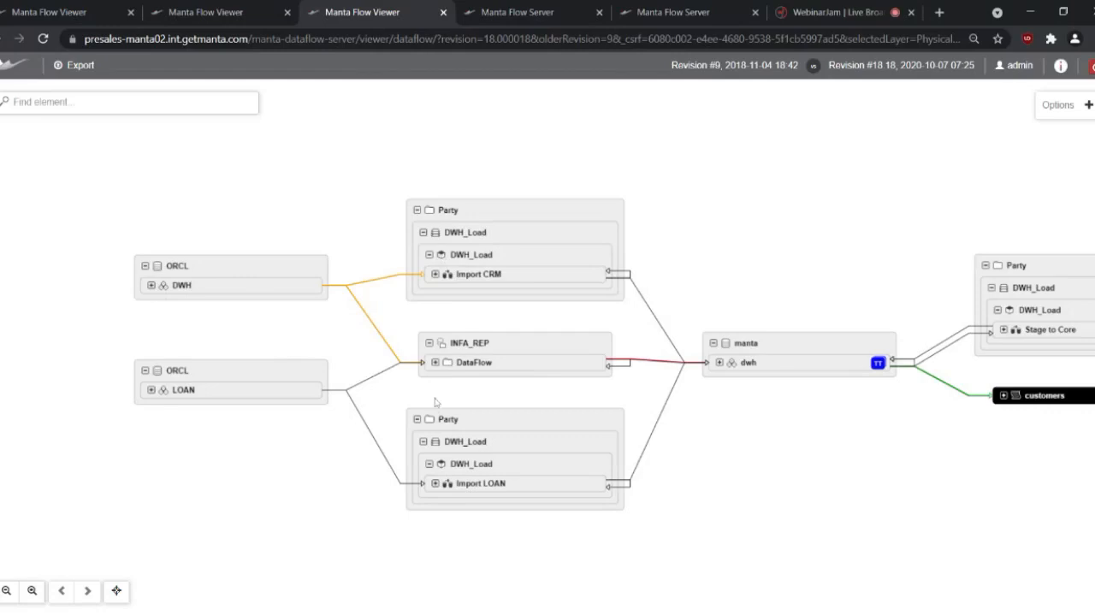
{"action": "scroll", "coordinate": [565, 298], "scroll_direction": "up", "scroll_amount": 1}
{"action": "left_click_drag", "start_coordinate": [666, 201], "coordinate": [706, 209]}
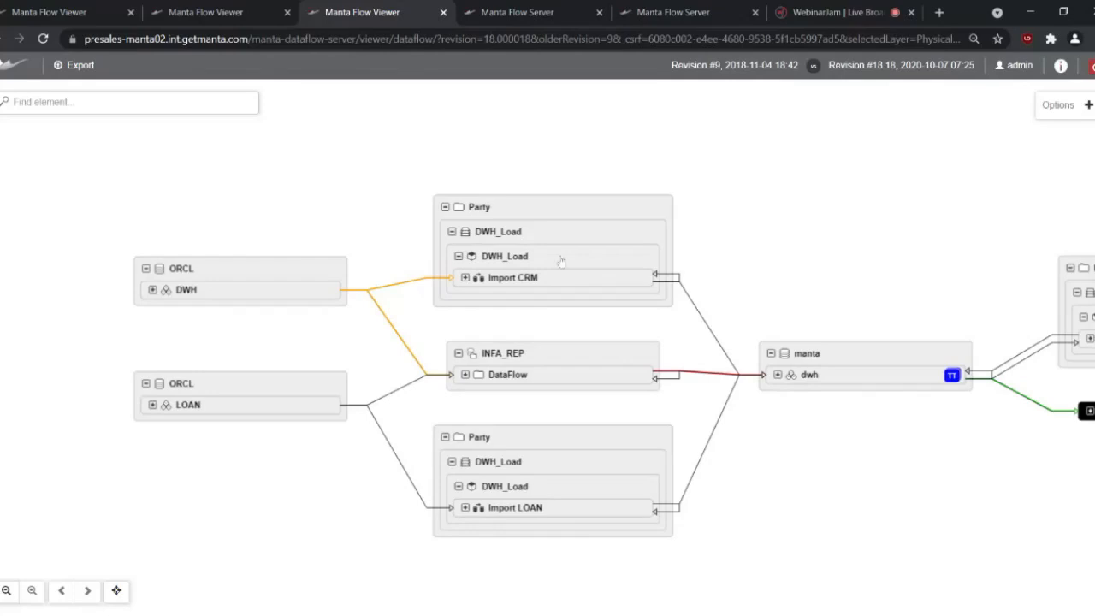
{"action": "left_click", "coordinate": [152, 290]}
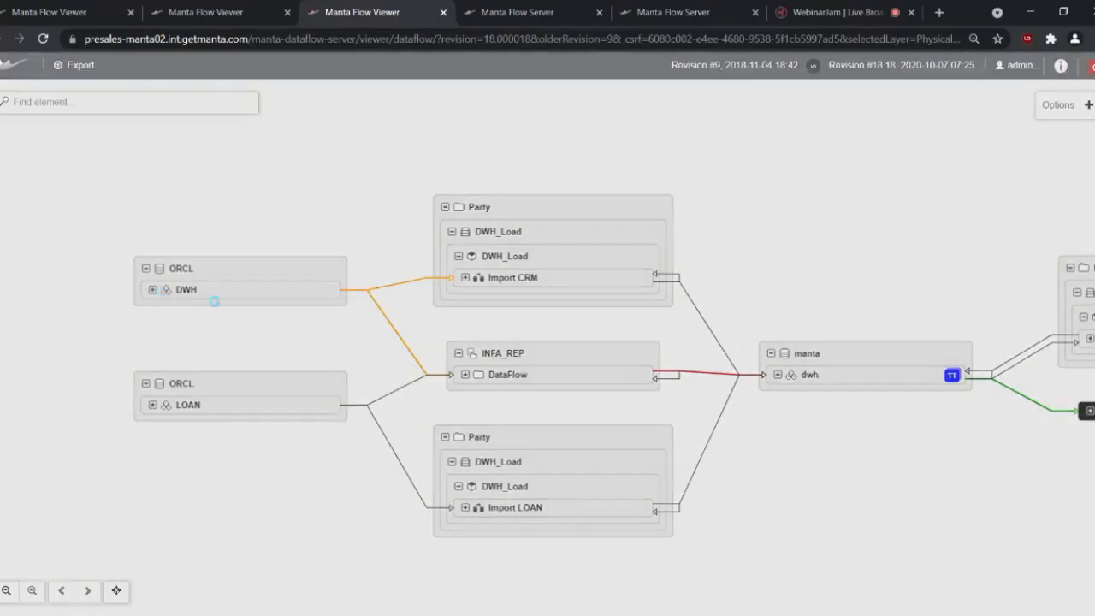
{"action": "left_click", "coordinate": [465, 278]}
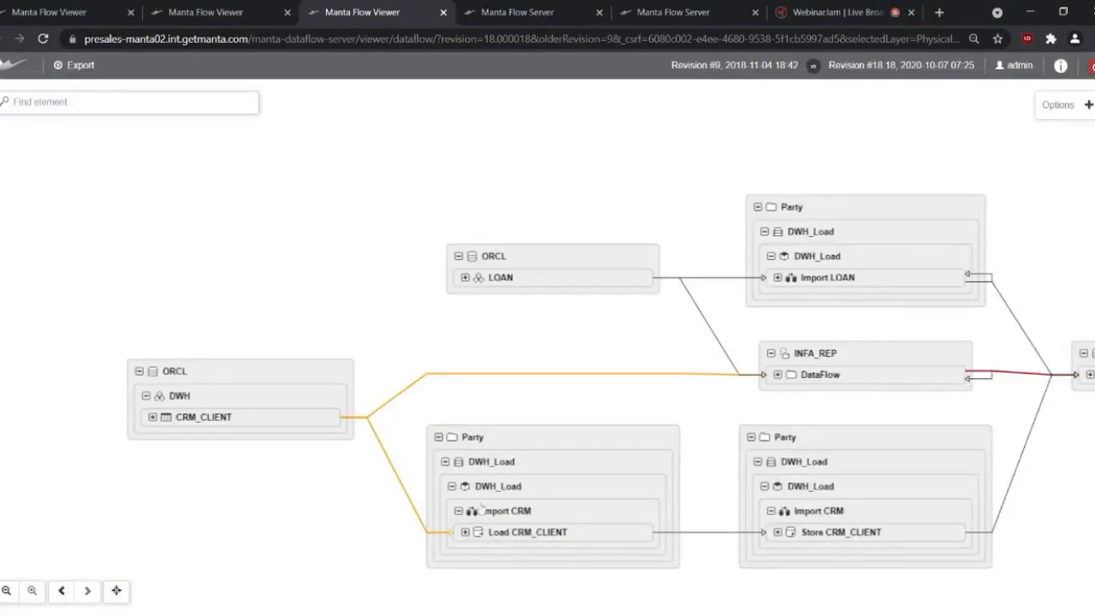
- Expand Load CRM_CLIENT, the columns of the CRM_CLIENT table and the OLE DB Source Output
{"action": "left_click", "coordinate": [465, 532]}
{"action": "left_click", "coordinate": [312, 419]}
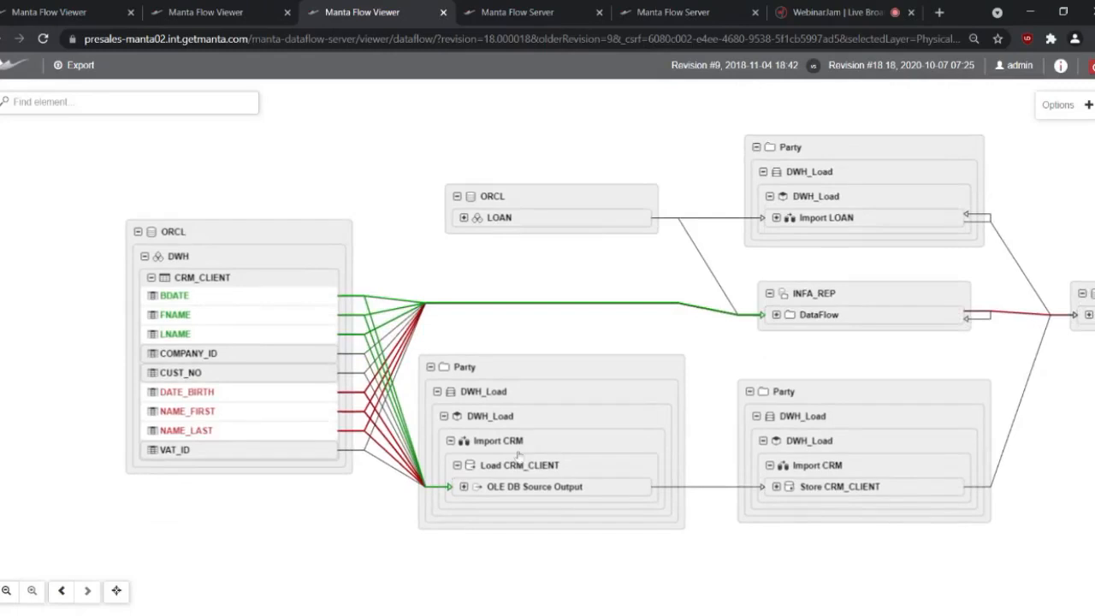
{"action": "left_click", "coordinate": [465, 487]}
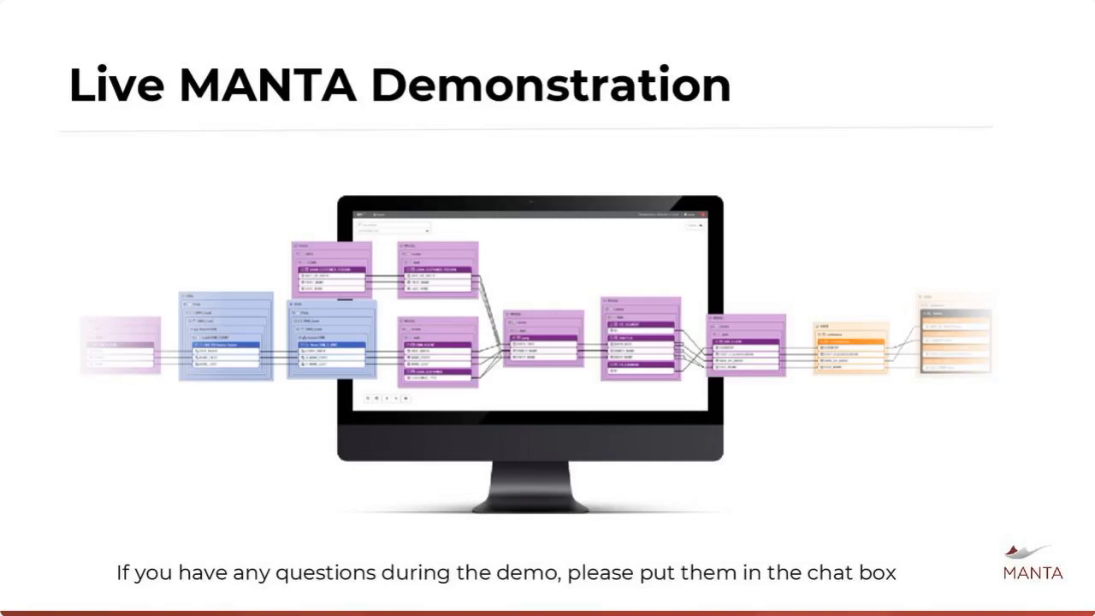
{"action": "key", "text": "Right"}
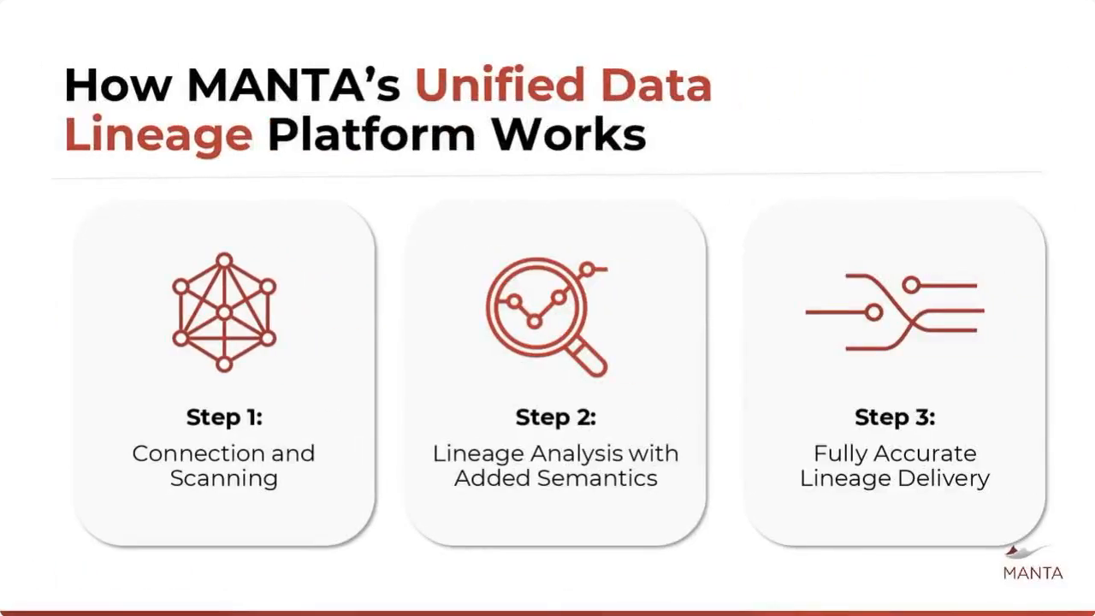